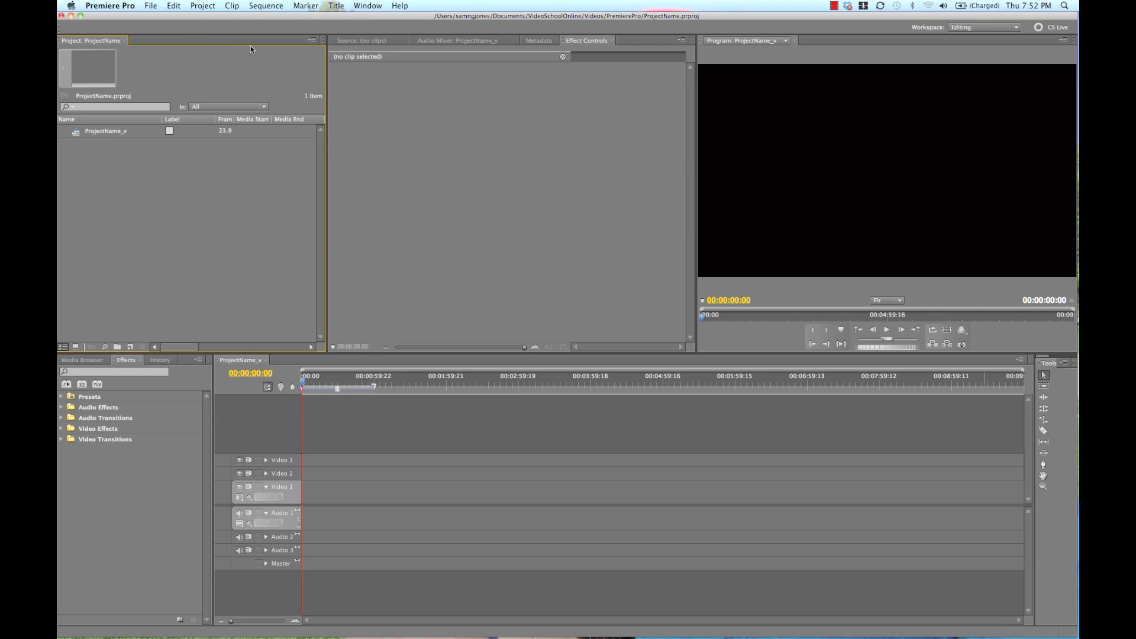
# Step: Import VSO_Bumper.mov into the project via File > Import, enlarging the chooser first
pyautogui.click(153, 6)
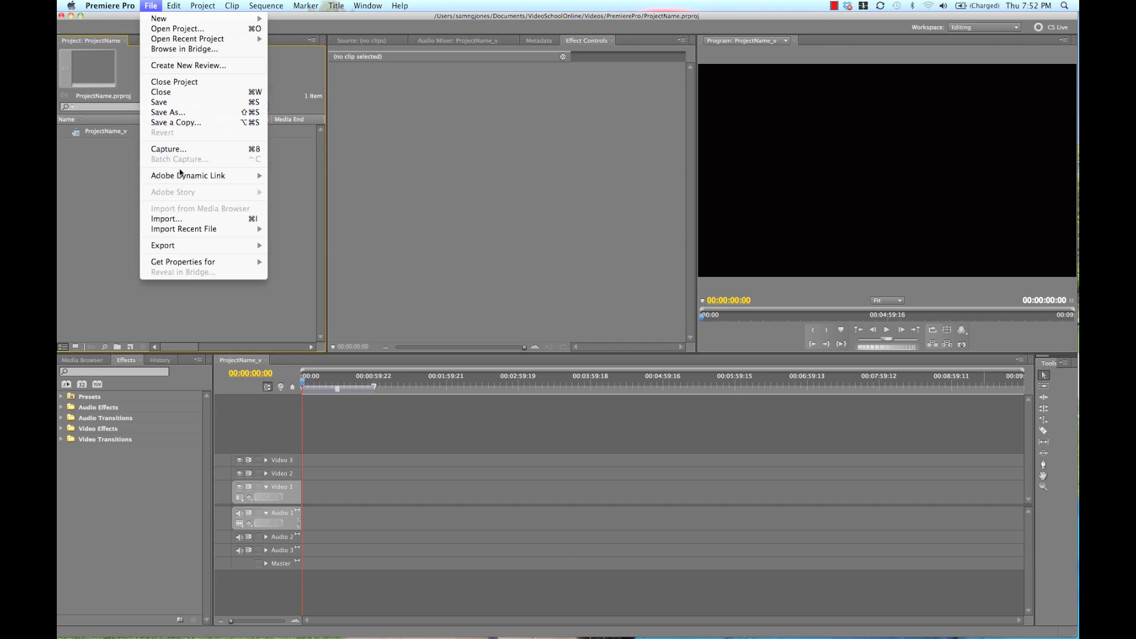
pyautogui.click(171, 218)
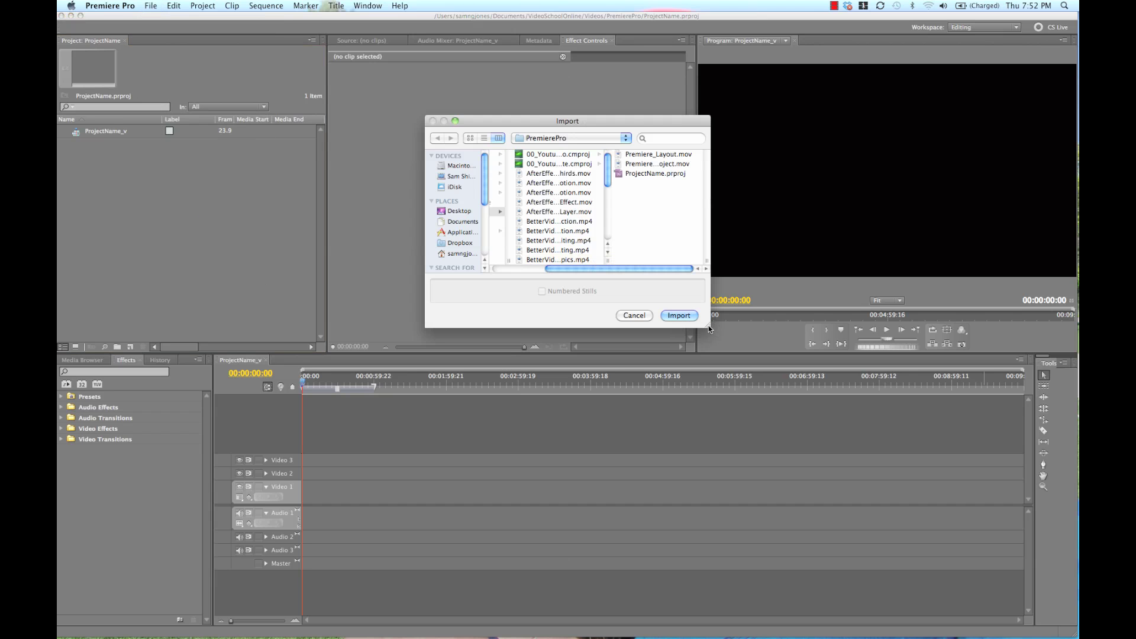
pyautogui.moveTo(707, 323); pyautogui.dragTo(845, 427)
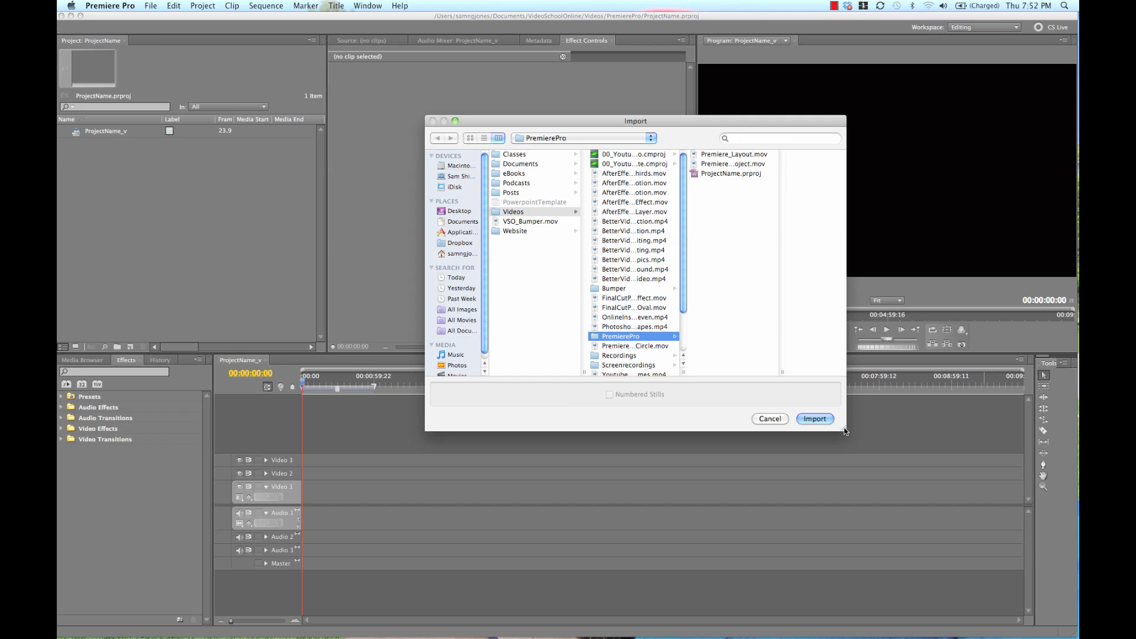
pyautogui.click(535, 223)
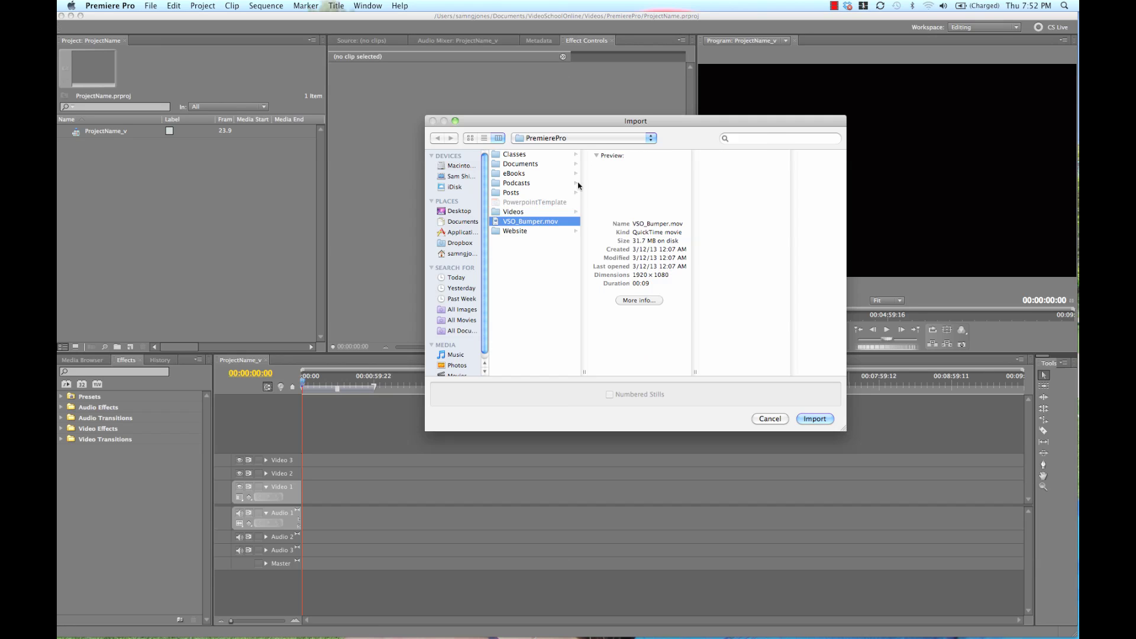
pyautogui.click(812, 419)
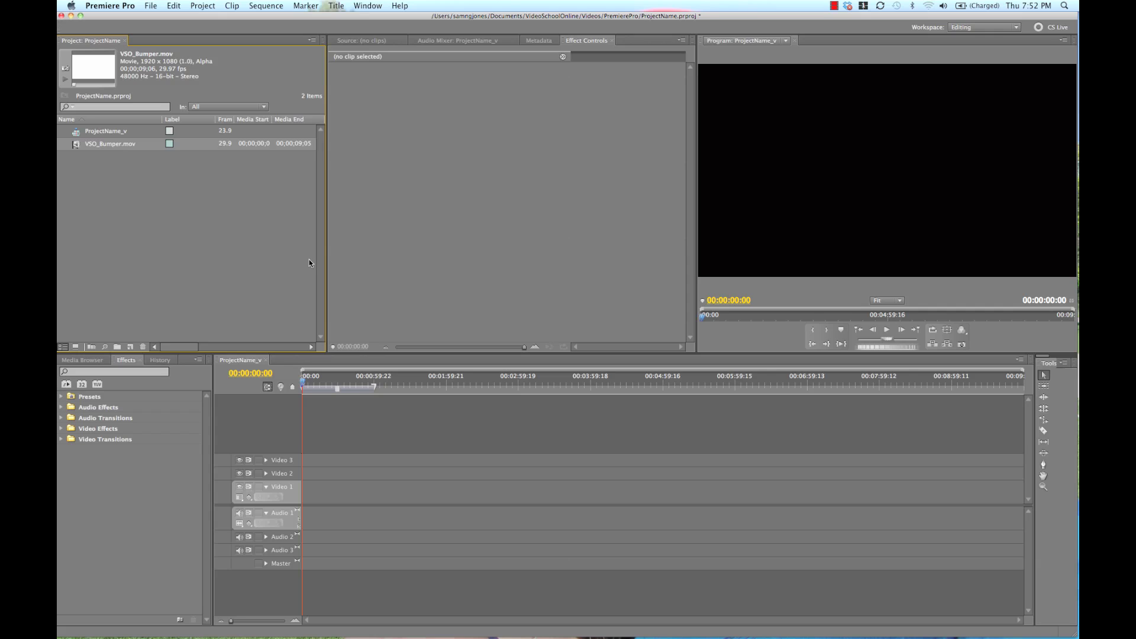
# Step: Show the Media Browser panel and resize the panel dividers to give it and the timeline room
pyautogui.click(87, 360)
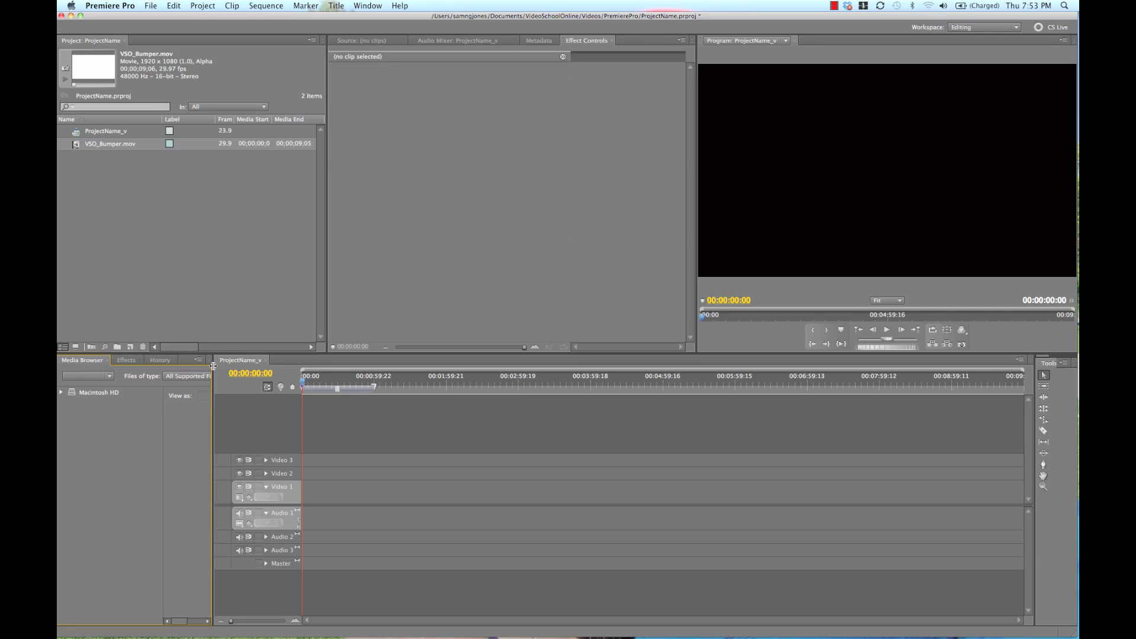
pyautogui.moveTo(216, 368); pyautogui.dragTo(308, 346)
pyautogui.click(367, 5)
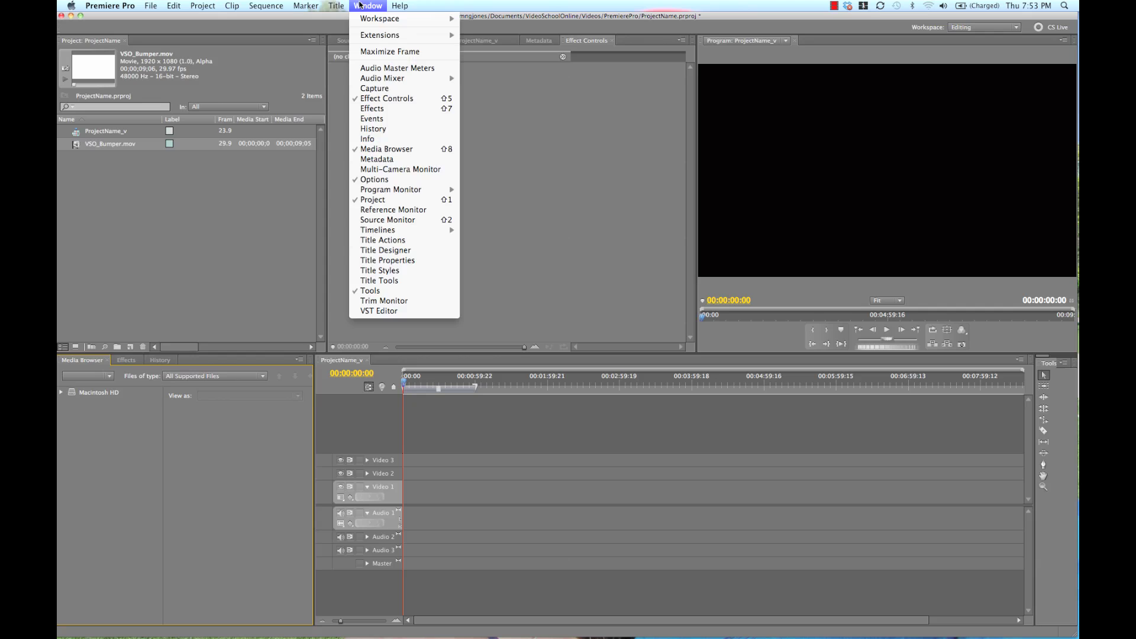
pyautogui.click(379, 150)
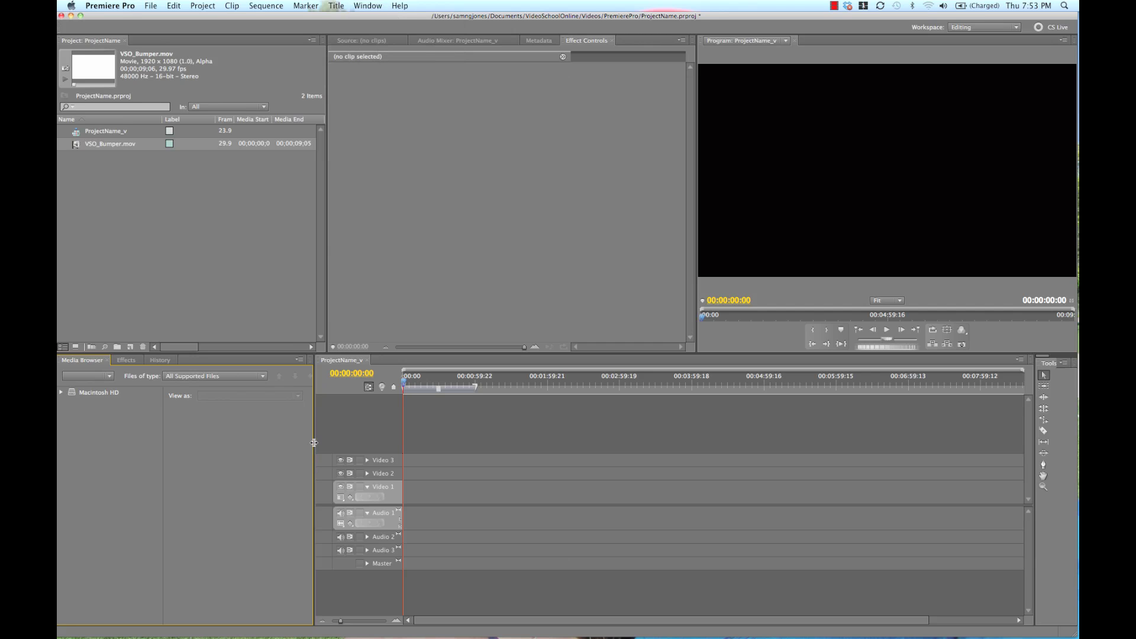
pyautogui.moveTo(314, 442)
pyautogui.mouseDown()
pyautogui.moveTo(219, 449)
pyautogui.moveTo(263, 448)
pyautogui.mouseUp()
pyautogui.moveTo(224, 353); pyautogui.dragTo(213, 342)
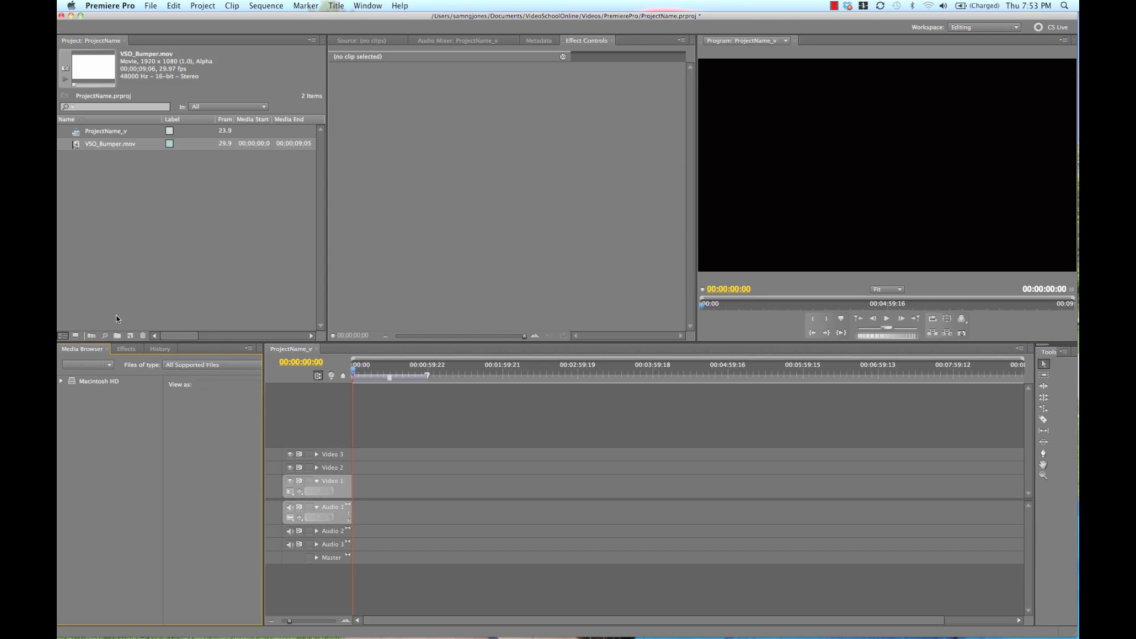
pyautogui.moveTo(264, 381); pyautogui.dragTo(369, 380)
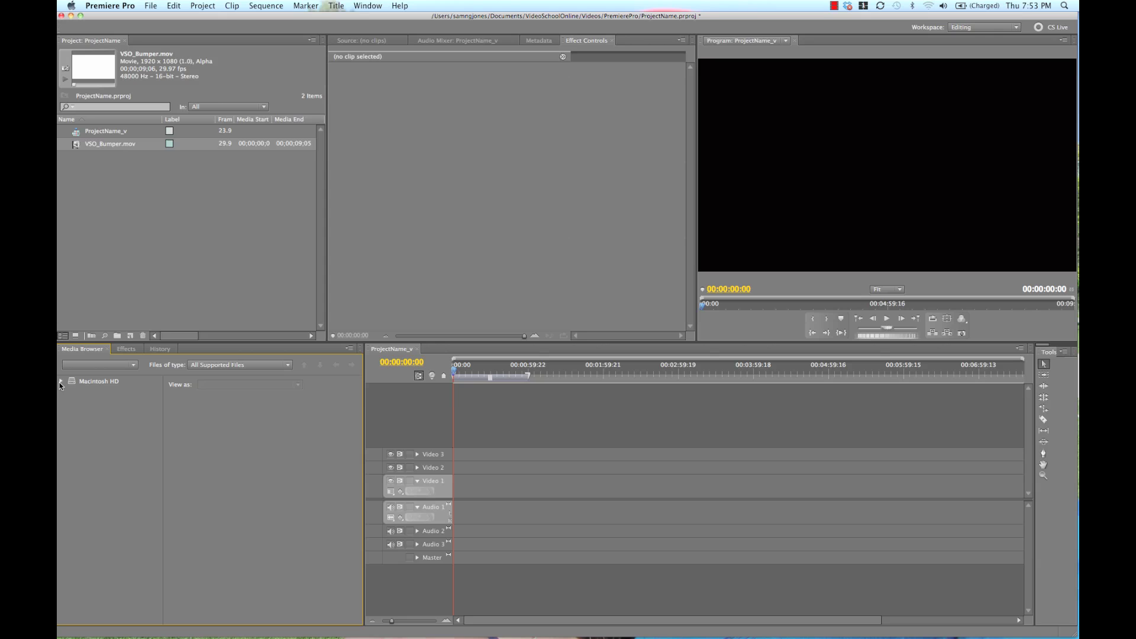
# Step: Drill through Macintosh HD > Users > home folder to list the Desktop files in the Media Browser
pyautogui.click(62, 382)
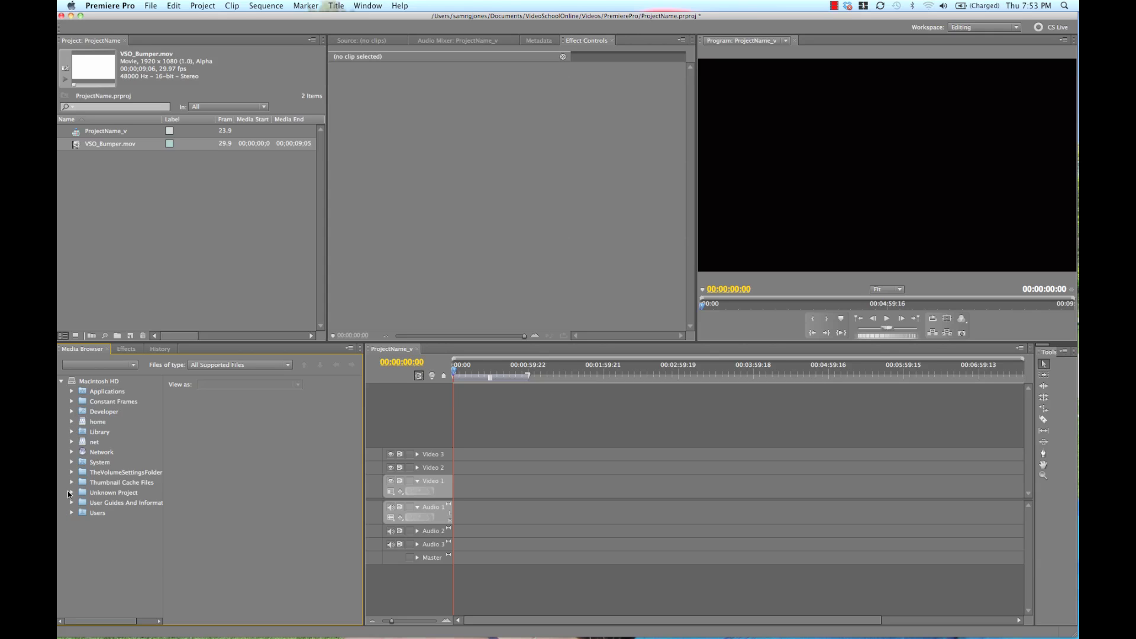
pyautogui.click(71, 513)
pyautogui.click(83, 523)
pyautogui.scroll(-2, 109, 537)
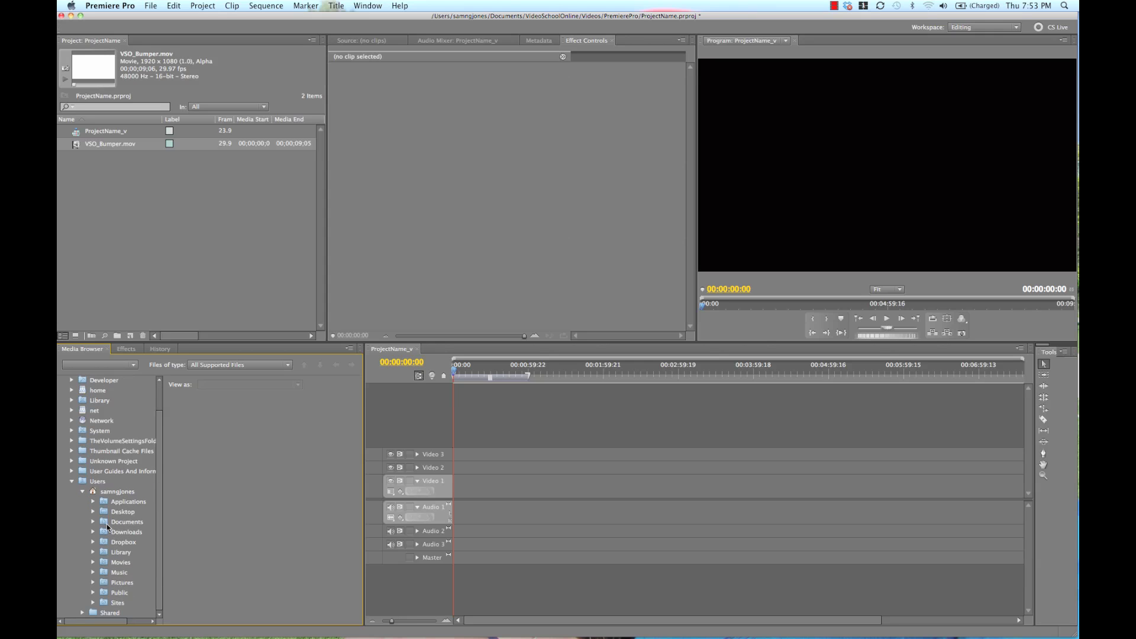
pyautogui.click(94, 512)
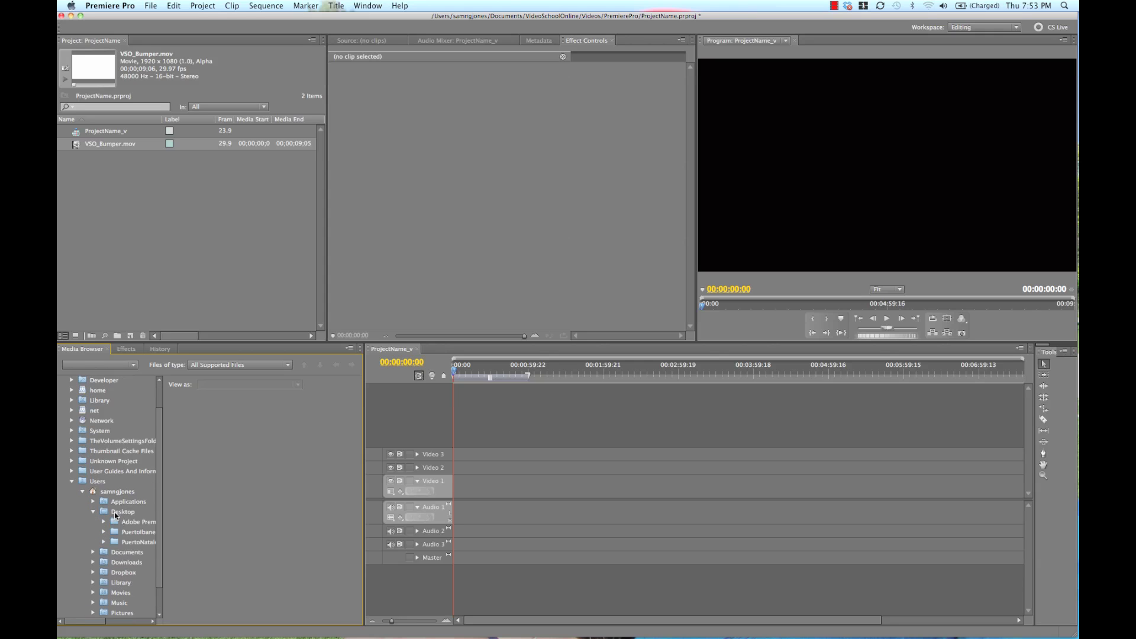
pyautogui.click(119, 513)
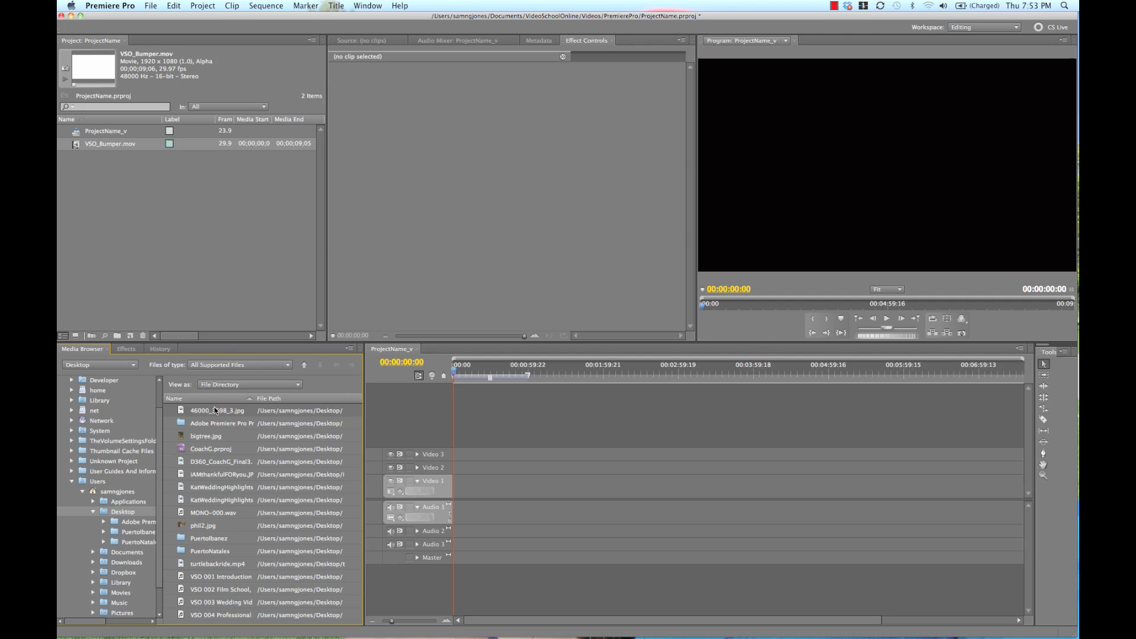
# Step: Drag bigtree.jpg and MONO-000.wav from the Desktop listing into the Project panel, then switch to Finder
pyautogui.click(203, 436)
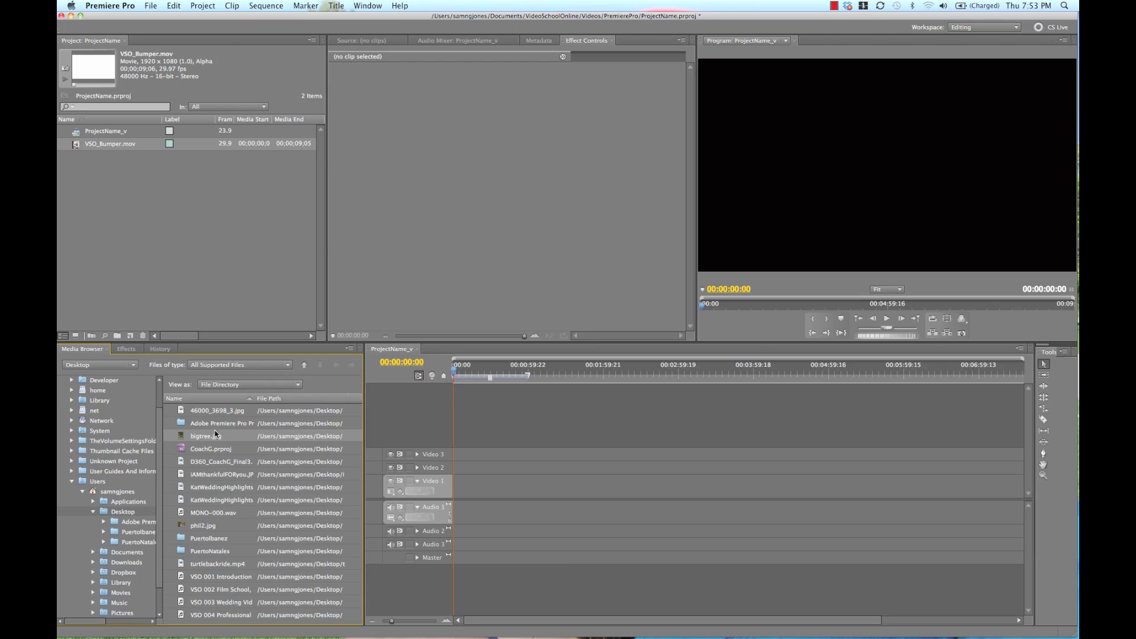
pyautogui.moveTo(157, 195); pyautogui.dragTo(157, 197)
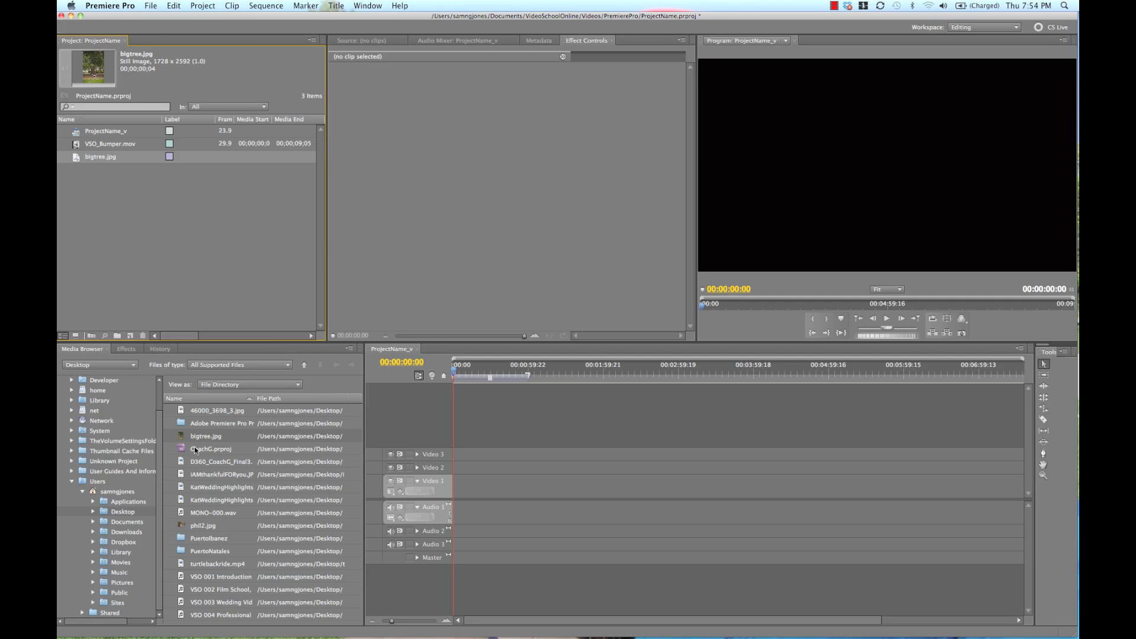
pyautogui.click(202, 513)
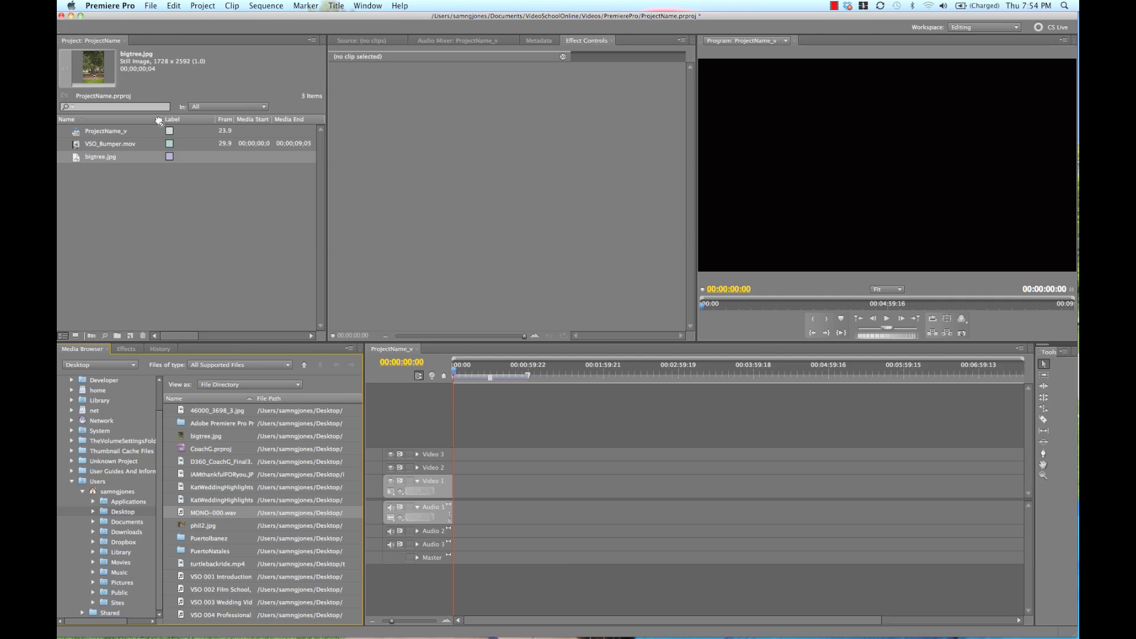
pyautogui.moveTo(201, 513); pyautogui.dragTo(149, 235)
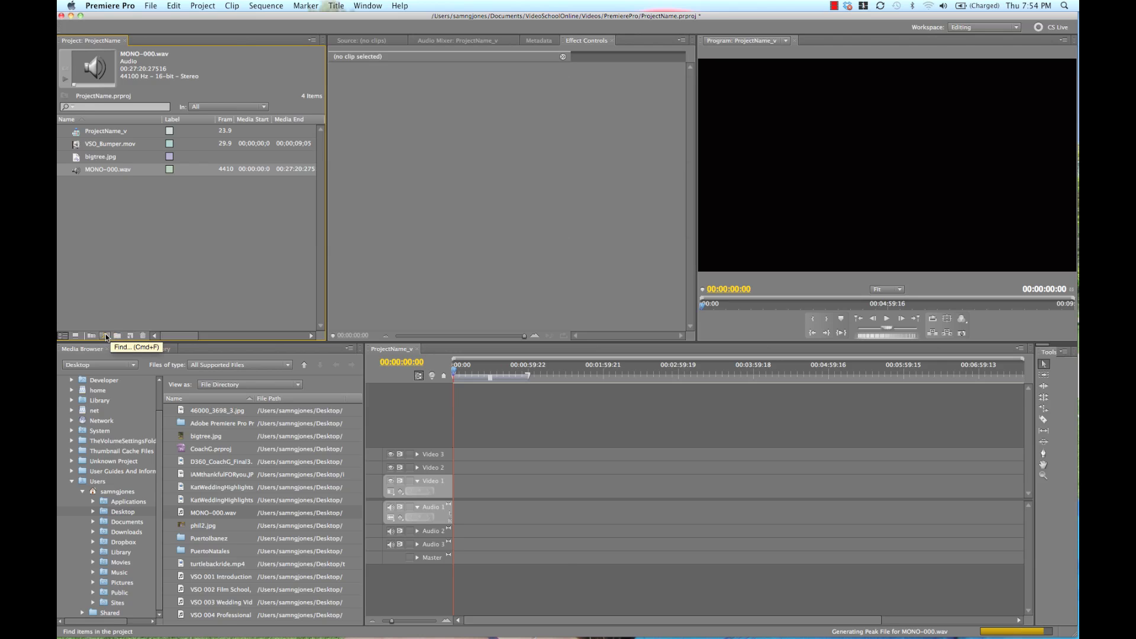
pyautogui.press('super+Tab')
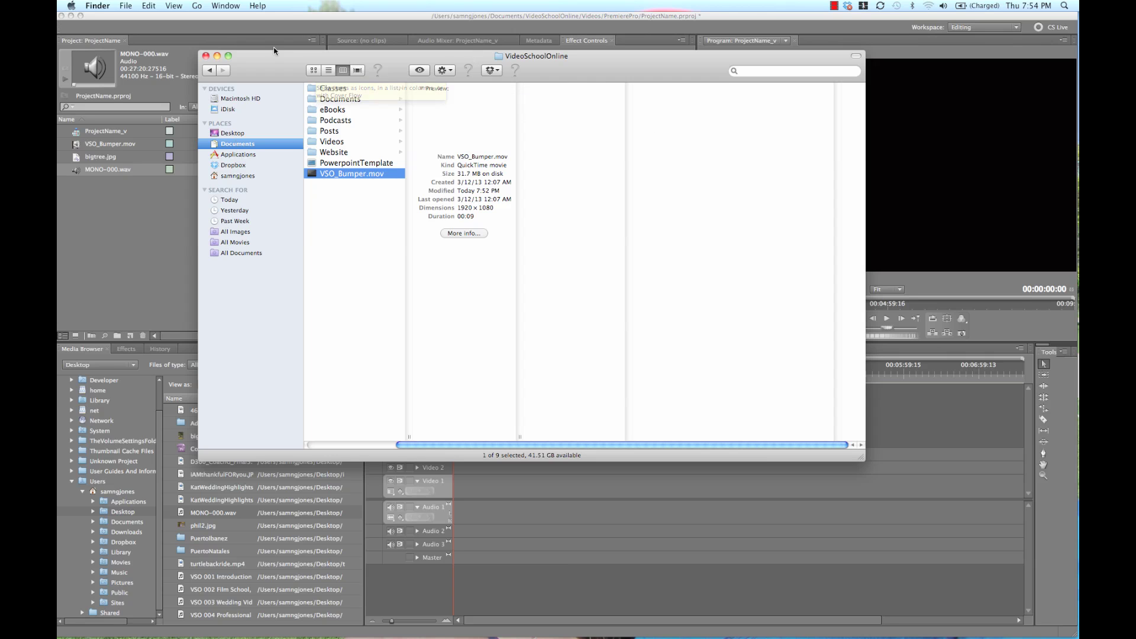
# Step: Drag BetterVideos_BetterPreProduction.mp4 from Finder's Videos folder into the Project panel, then close Finder
pyautogui.moveTo(309, 58)
pyautogui.mouseDown()
pyautogui.moveTo(487, 61)
pyautogui.moveTo(315, 42)
pyautogui.mouseUp()
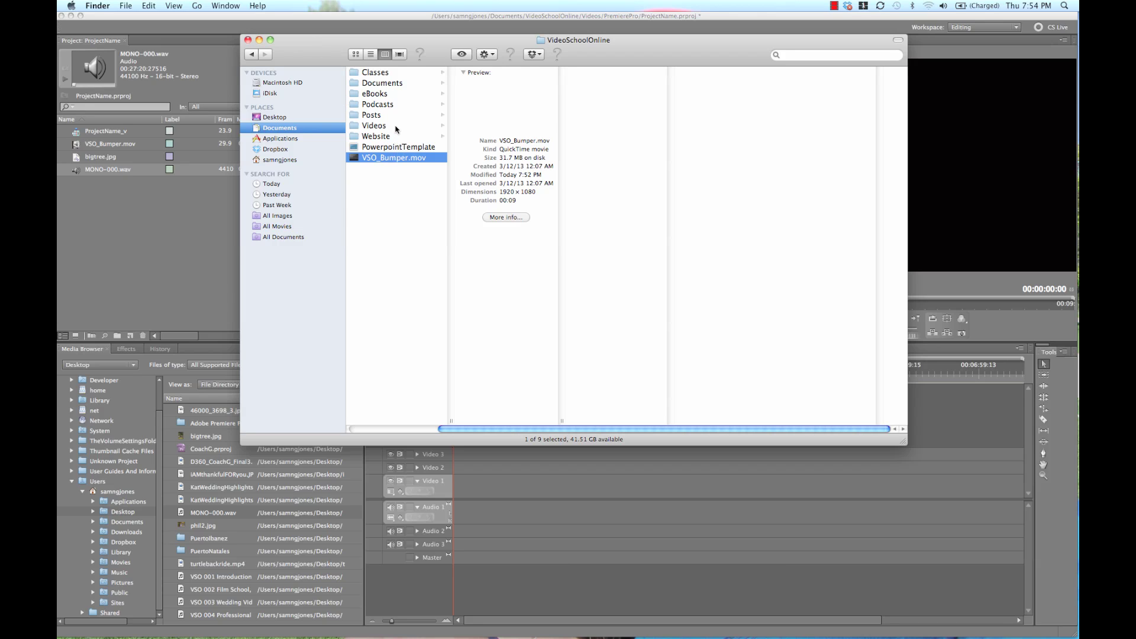
pyautogui.click(396, 127)
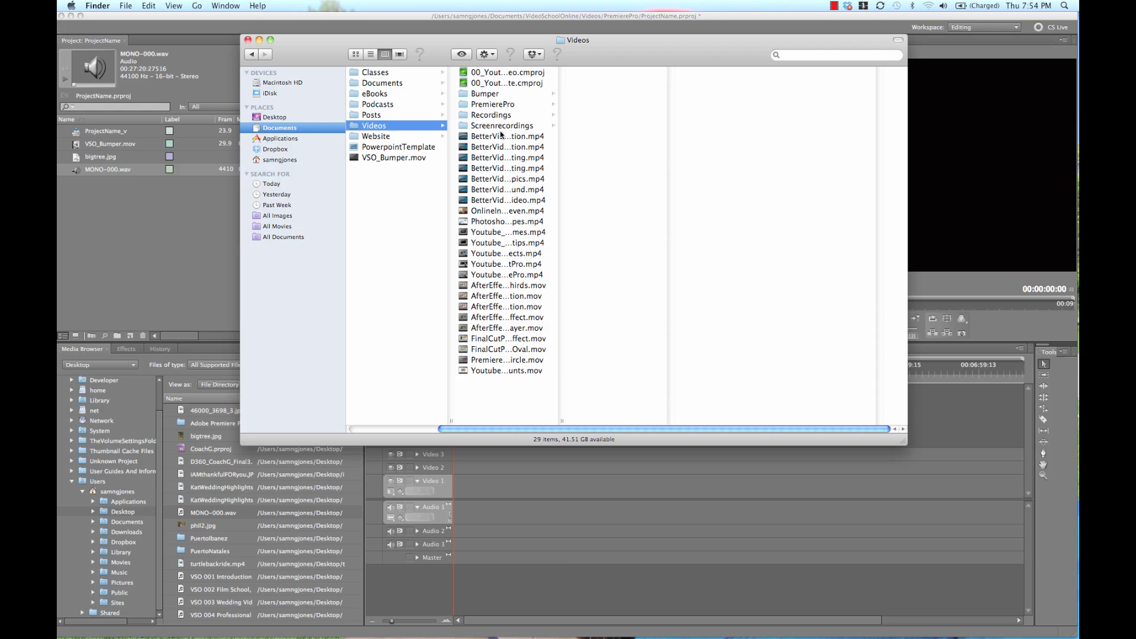
pyautogui.moveTo(502, 136); pyautogui.dragTo(181, 213)
pyautogui.press('super+w')
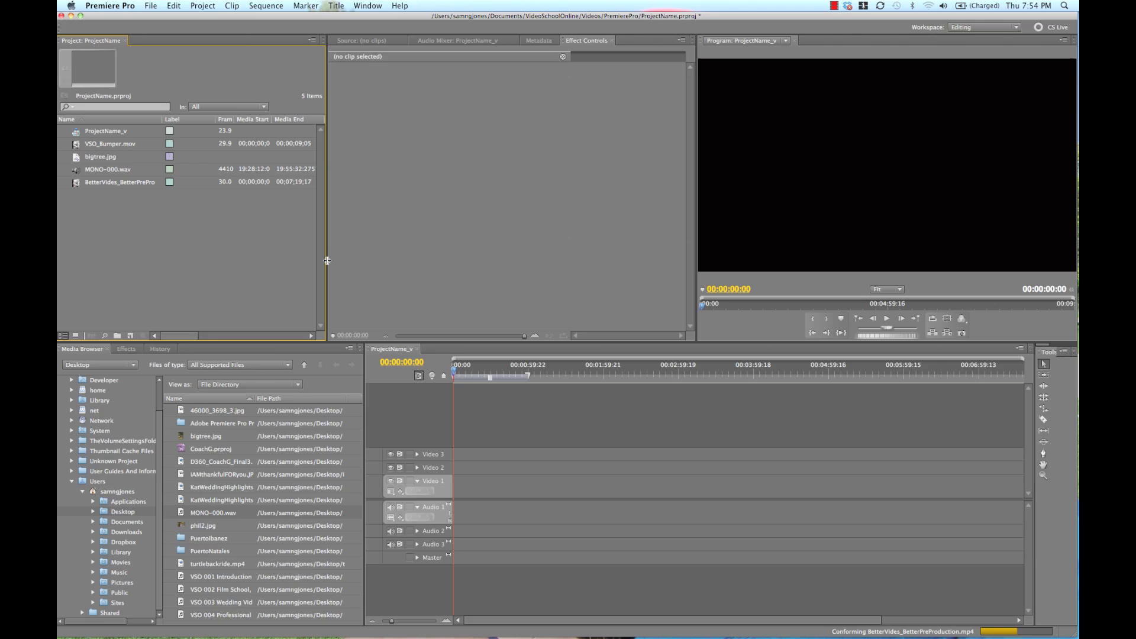
# Step: Drag the Project panel's right divider outward until the Media Duration column shows
pyautogui.moveTo(325, 261); pyautogui.dragTo(395, 261)
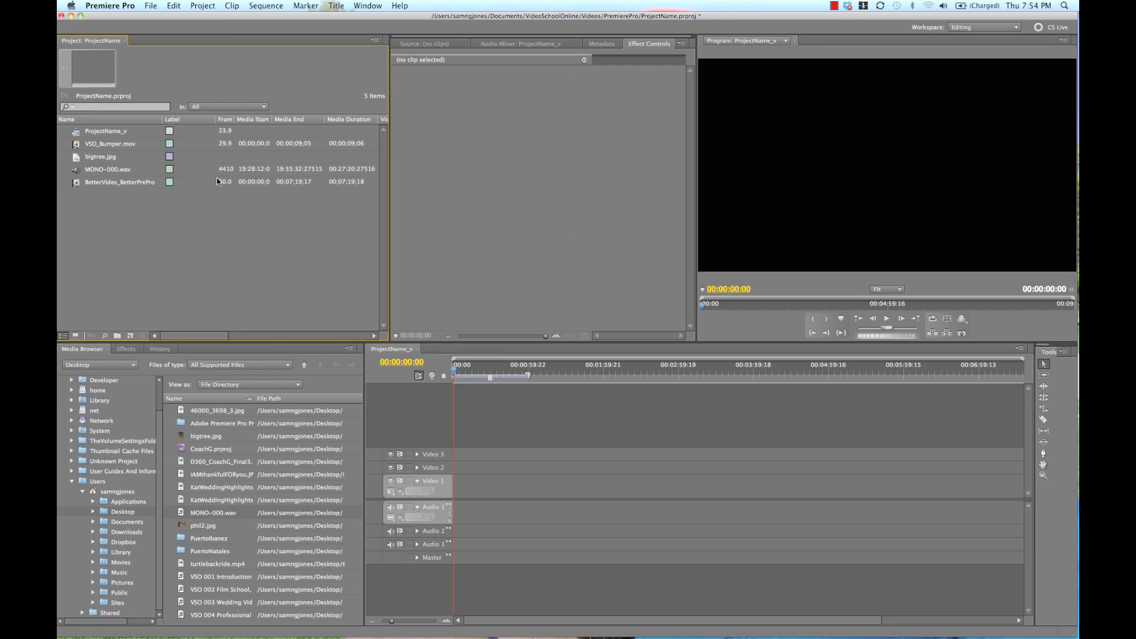
pyautogui.click(149, 6)
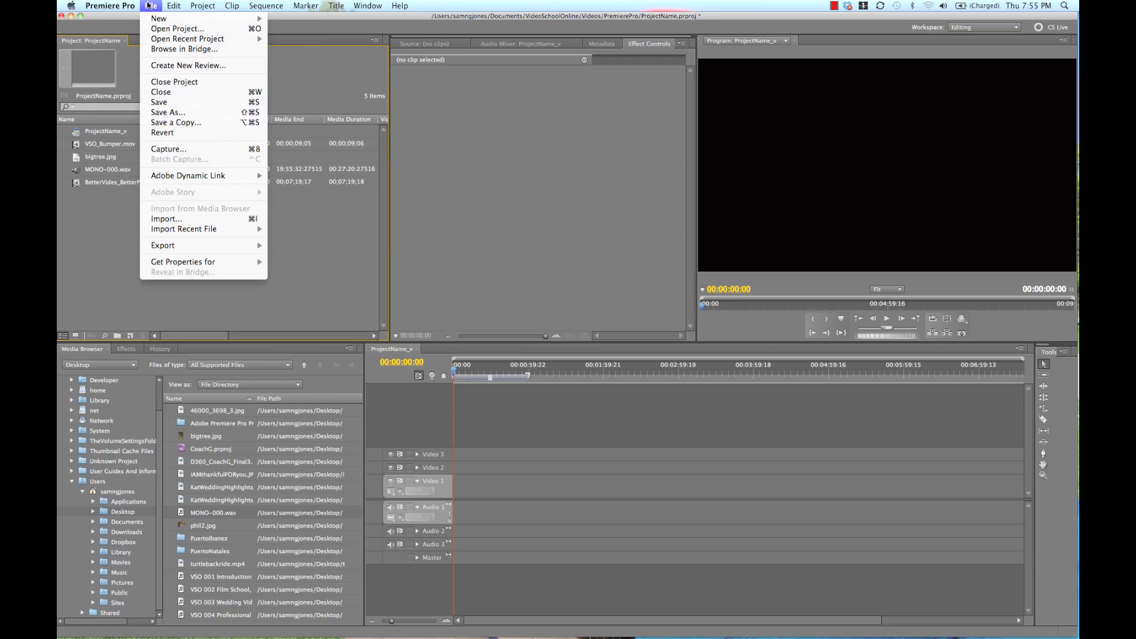
pyautogui.click(155, 222)
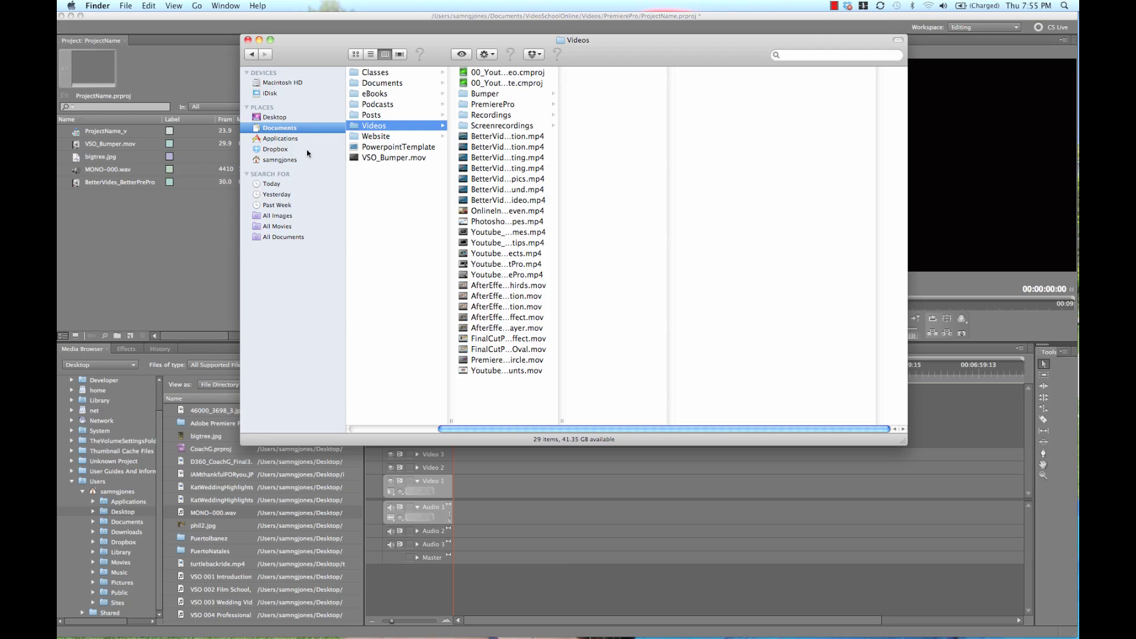
pyautogui.click(129, 230)
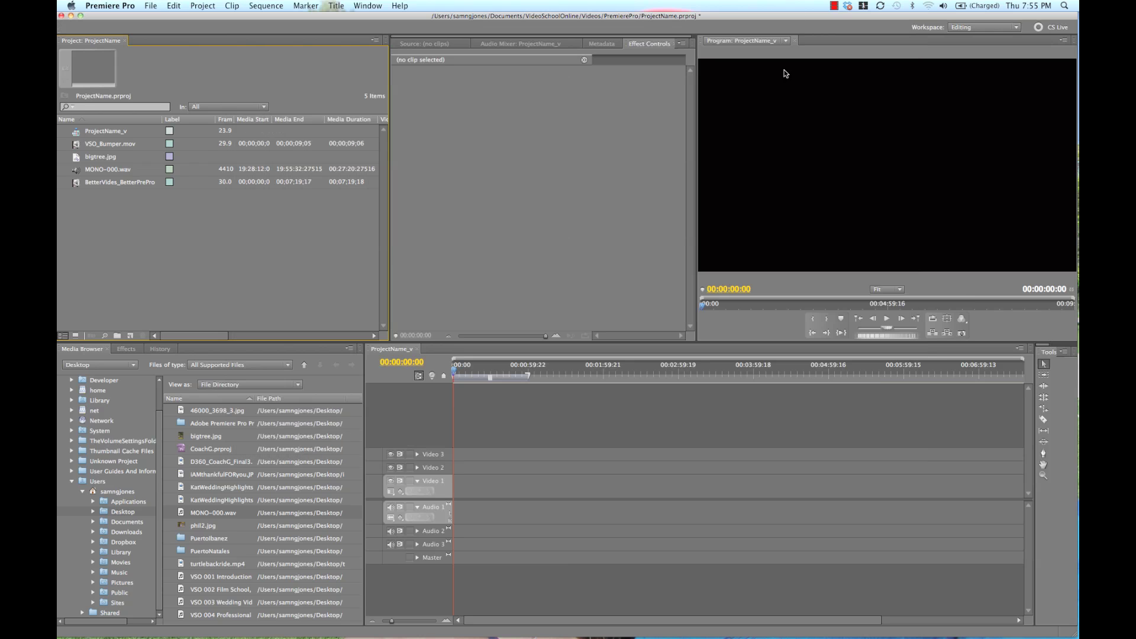